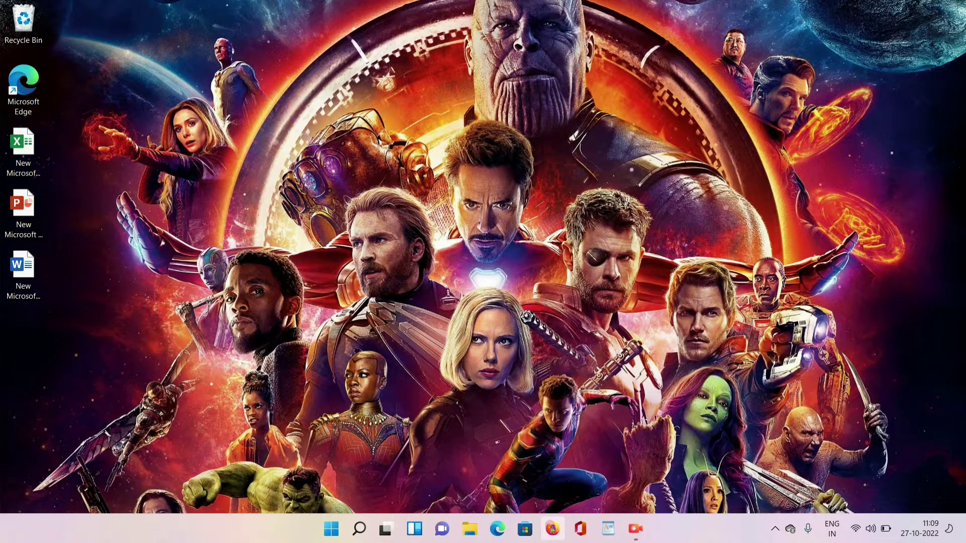
# Switch to Firefox, search the web for "vs code" and open the official Visual Studio Code website.
pyautogui.click(553, 529)
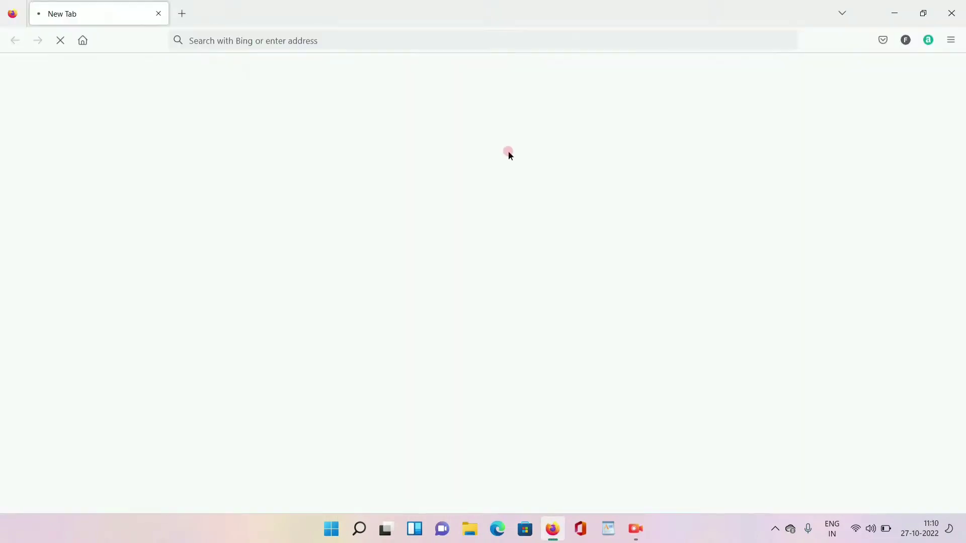
pyautogui.write('v')
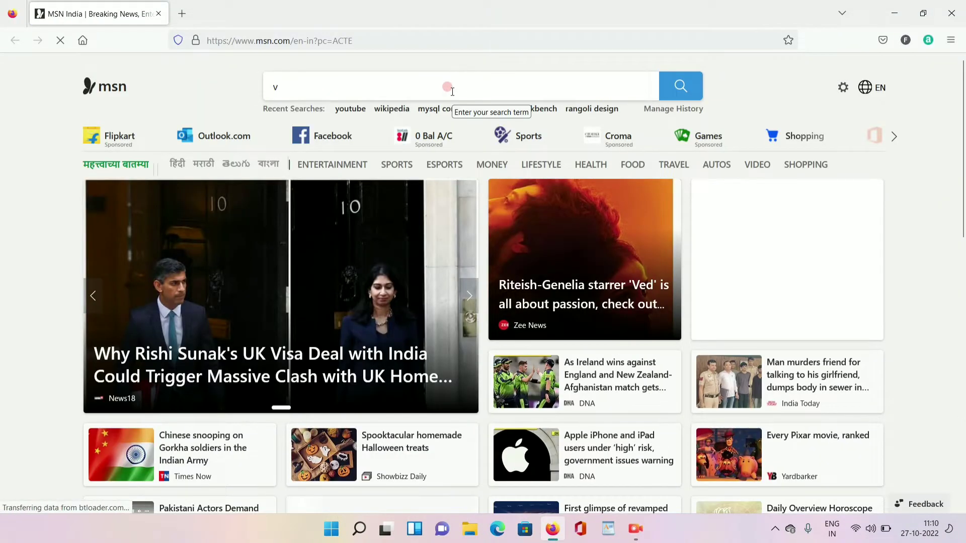
pyautogui.write('s code')
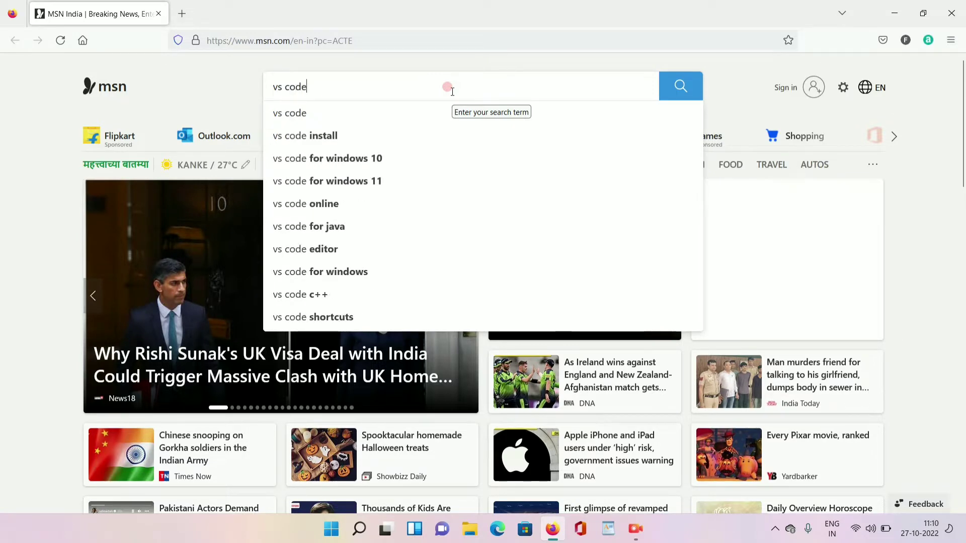
pyautogui.press('Return')
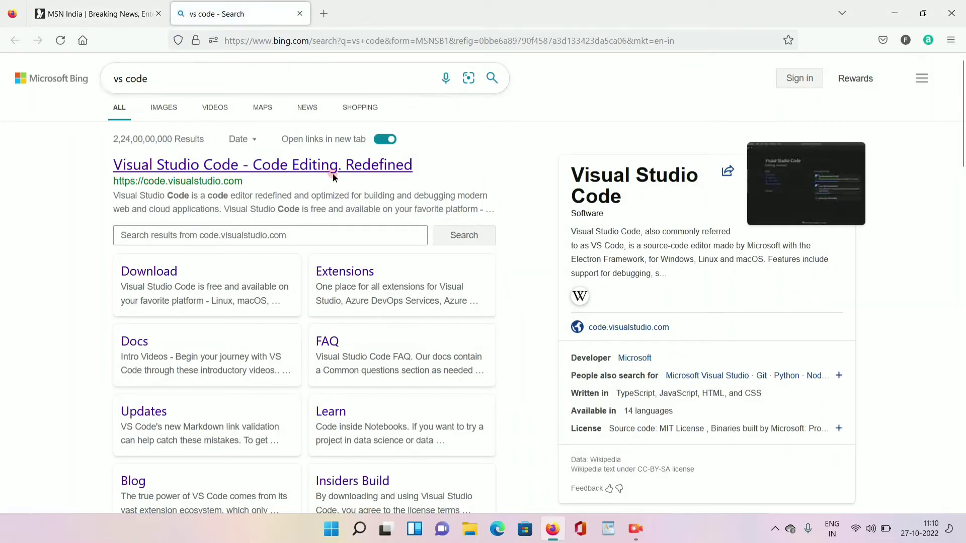
pyautogui.click(238, 167)
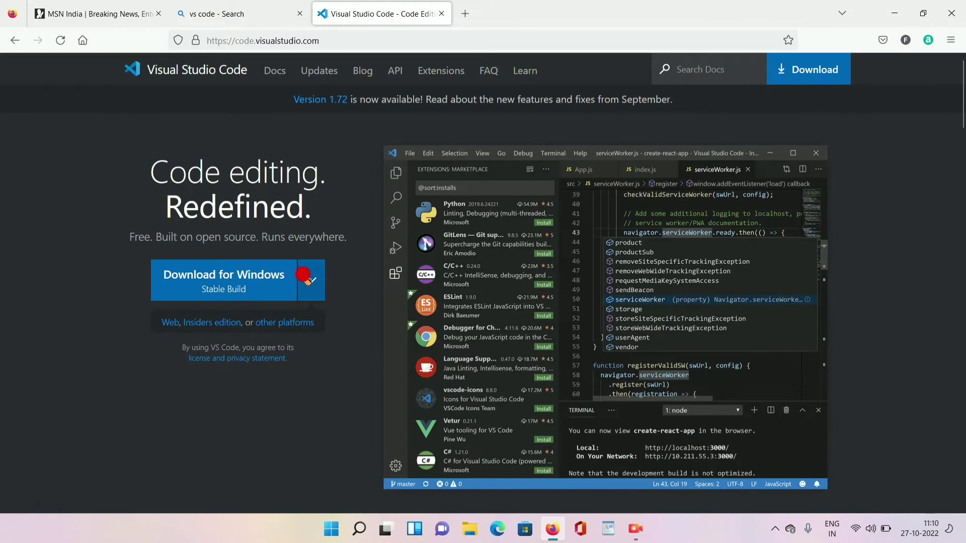
# Download the Insiders build of the Windows x64 User Installer.
pyautogui.click(305, 278)
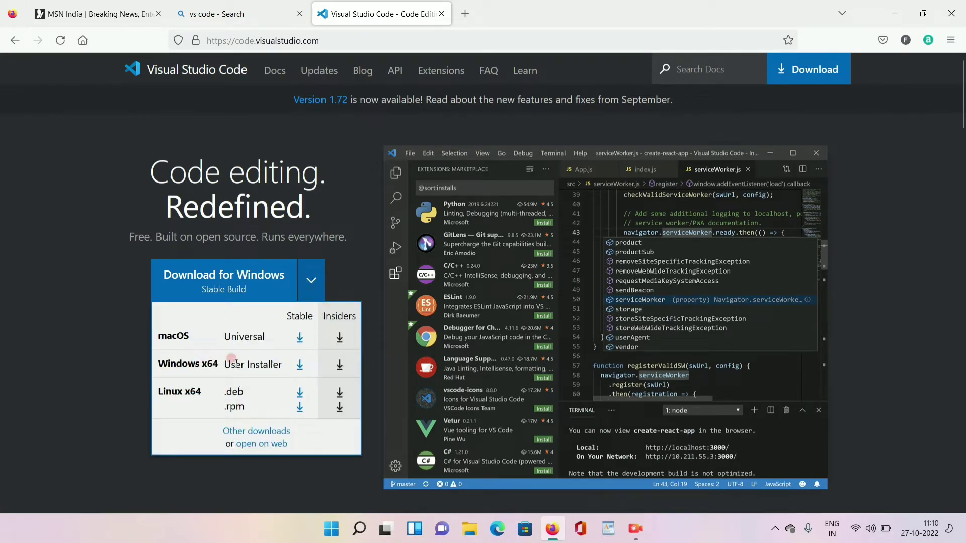
pyautogui.click(338, 366)
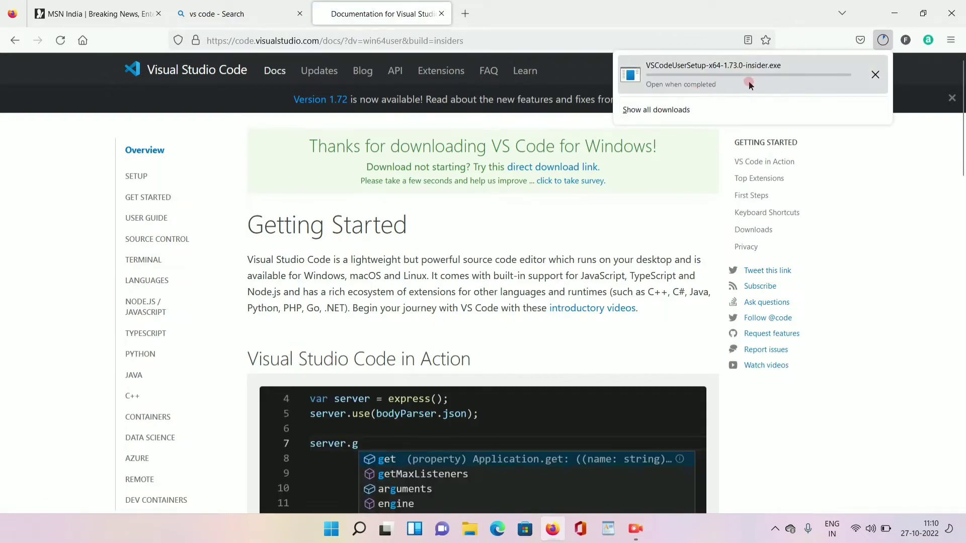
# Check the installer's download progress and browse the Windows setup and overview documentation pages.
pyautogui.click(679, 109)
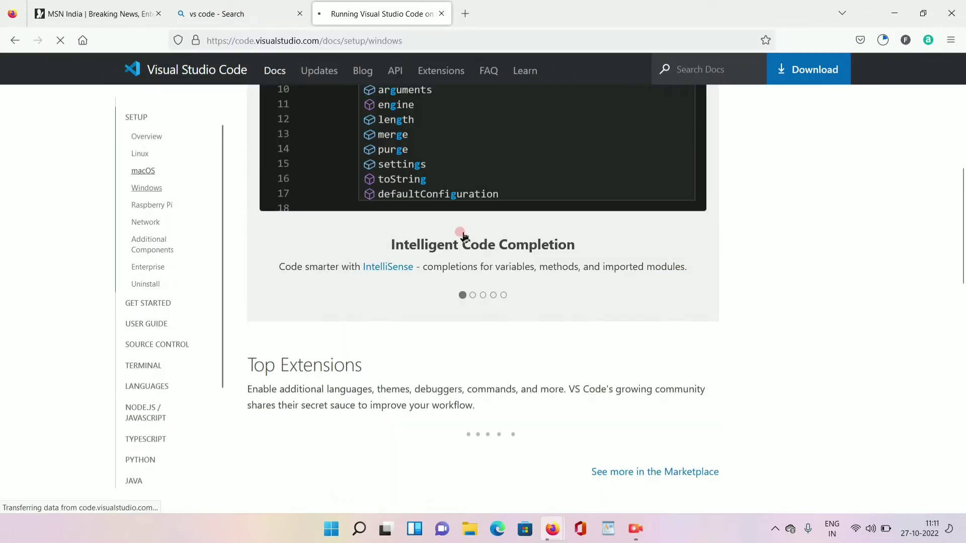
pyautogui.scroll(7, 464, 237)
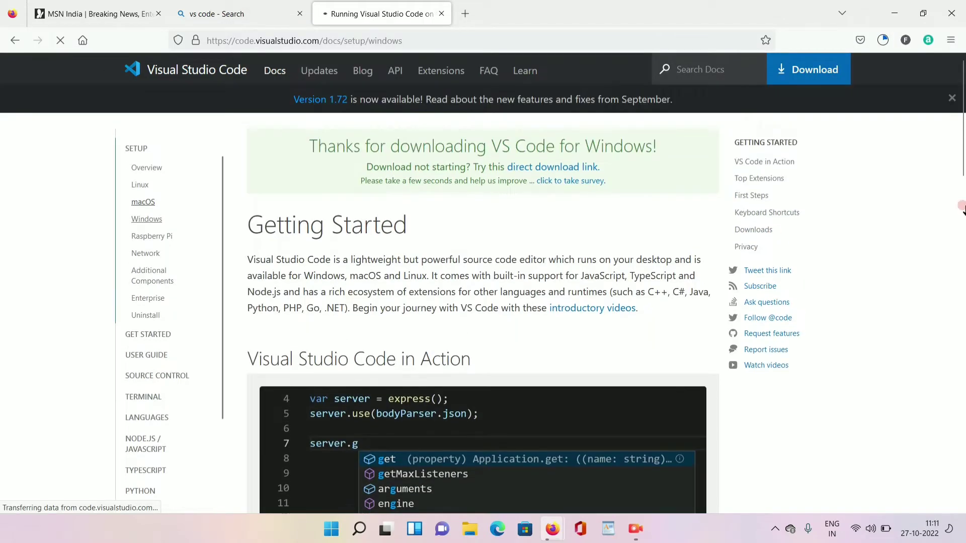
pyautogui.click(881, 45)
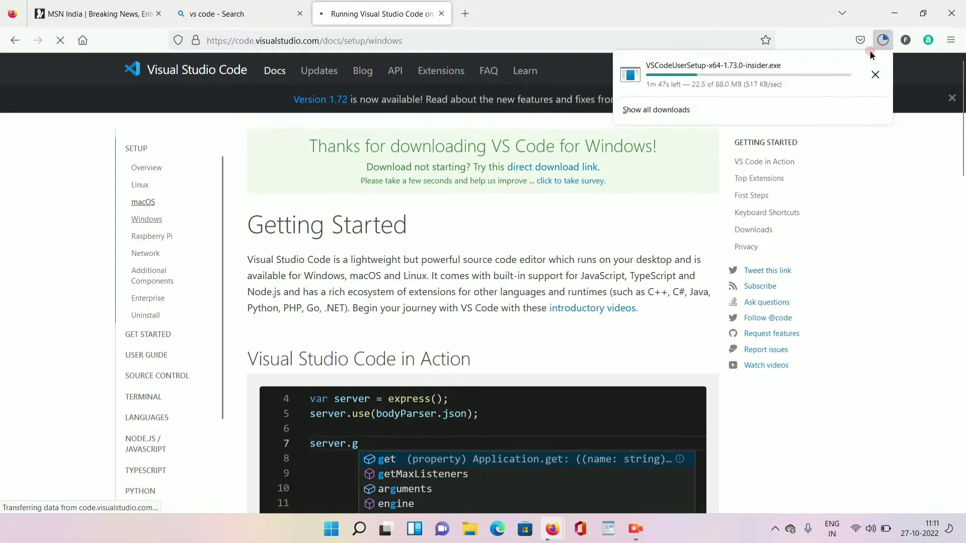
pyautogui.scroll(-20, 488, 252)
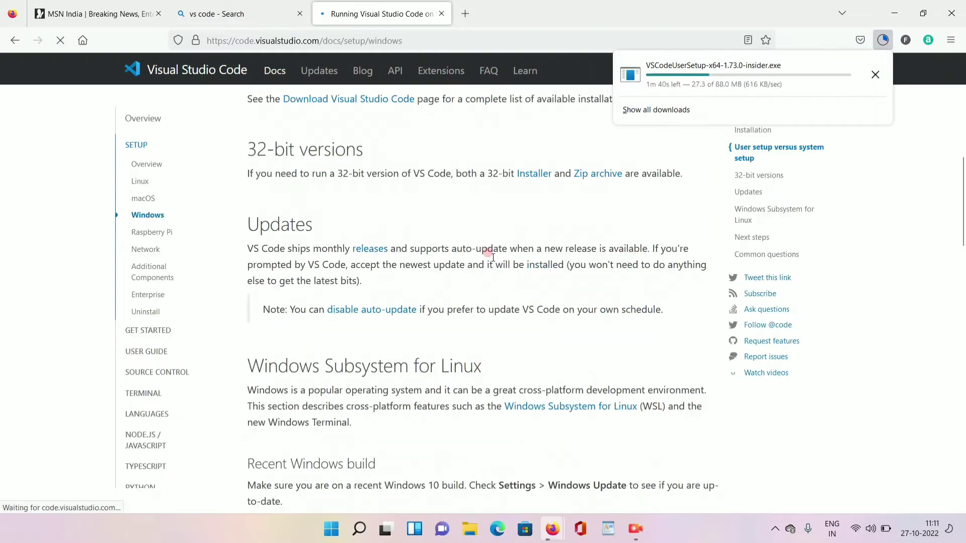
pyautogui.scroll(20, 493, 261)
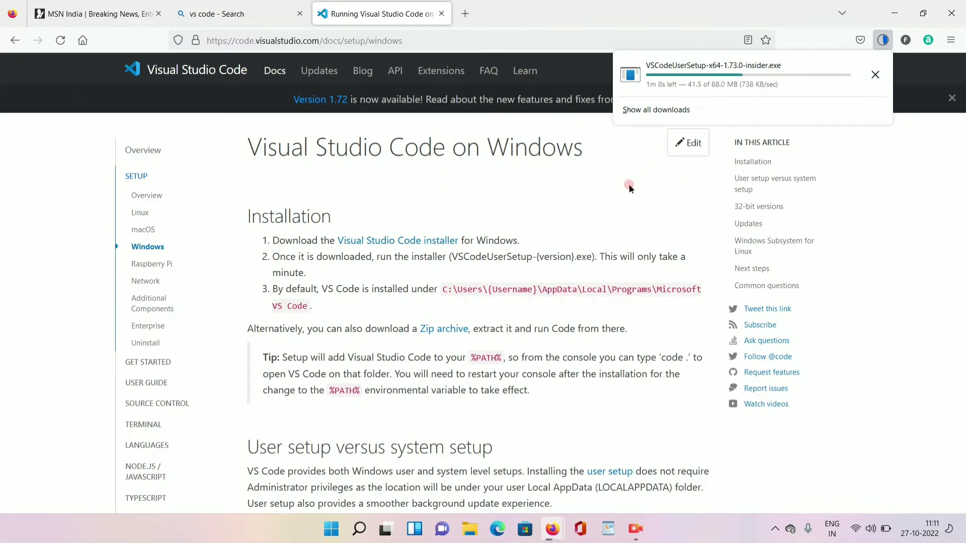
pyautogui.click(143, 150)
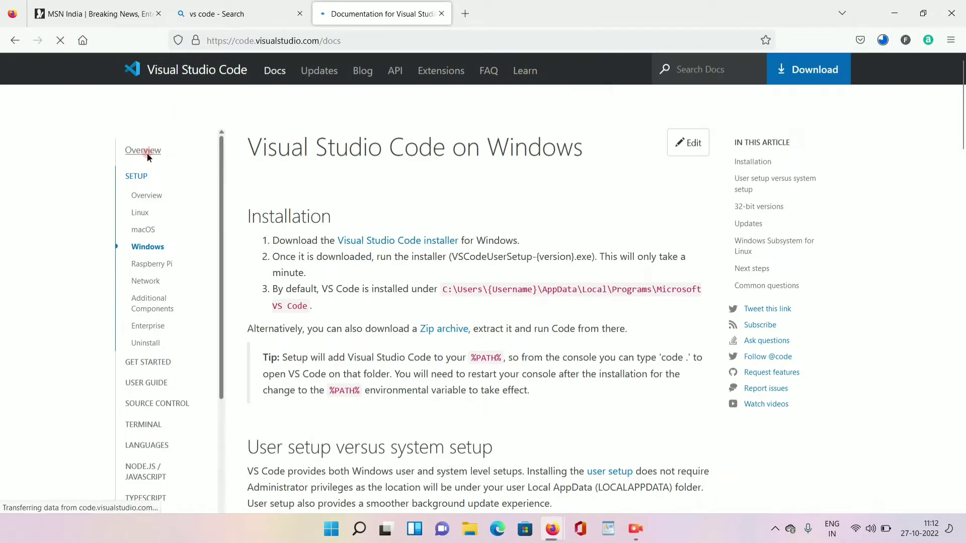
pyautogui.scroll(-3, 168, 423)
pyautogui.scroll(-10, 367, 265)
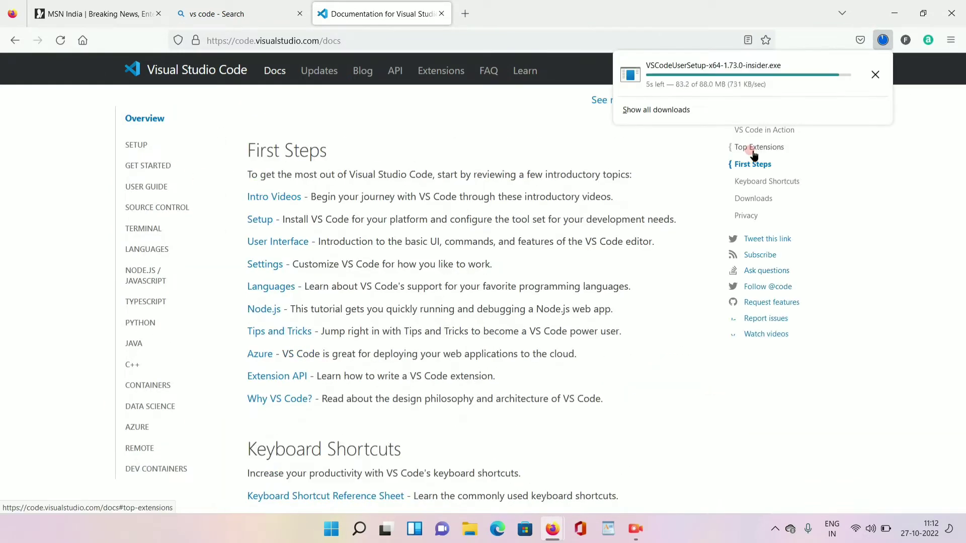
pyautogui.scroll(4, 675, 133)
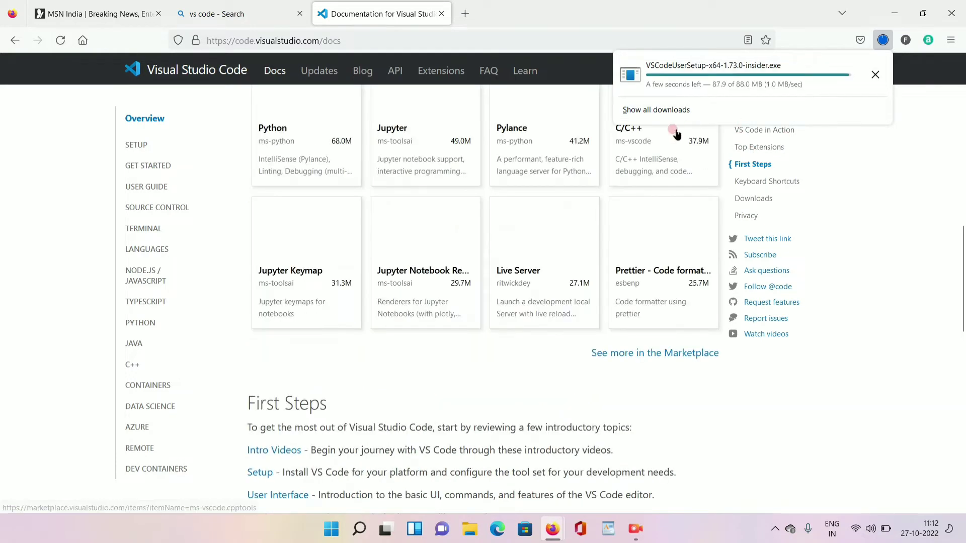
pyautogui.scroll(-5, 626, 153)
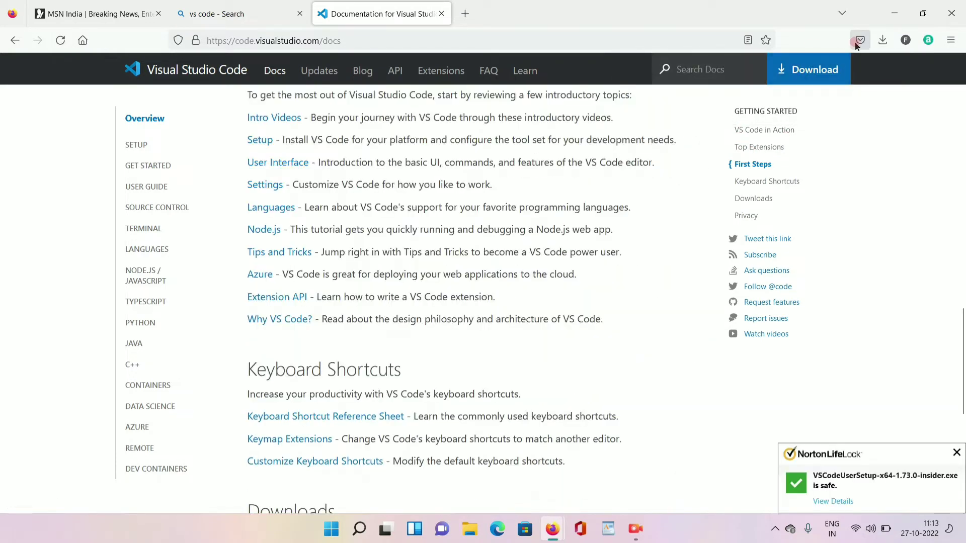
# Run the downloaded VSCodeUserSetup-x64-1.73.0-insider.exe installer.
pyautogui.click(882, 45)
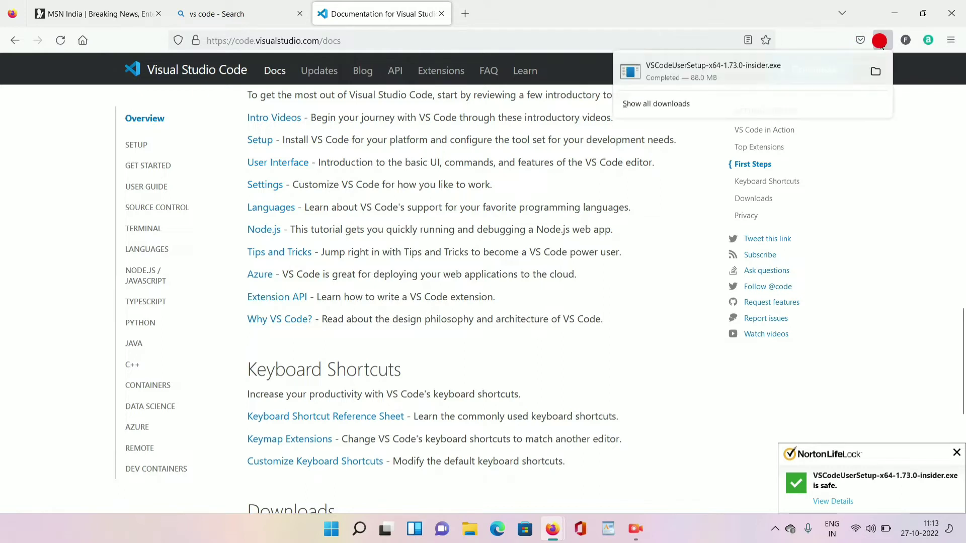
pyautogui.click(669, 78)
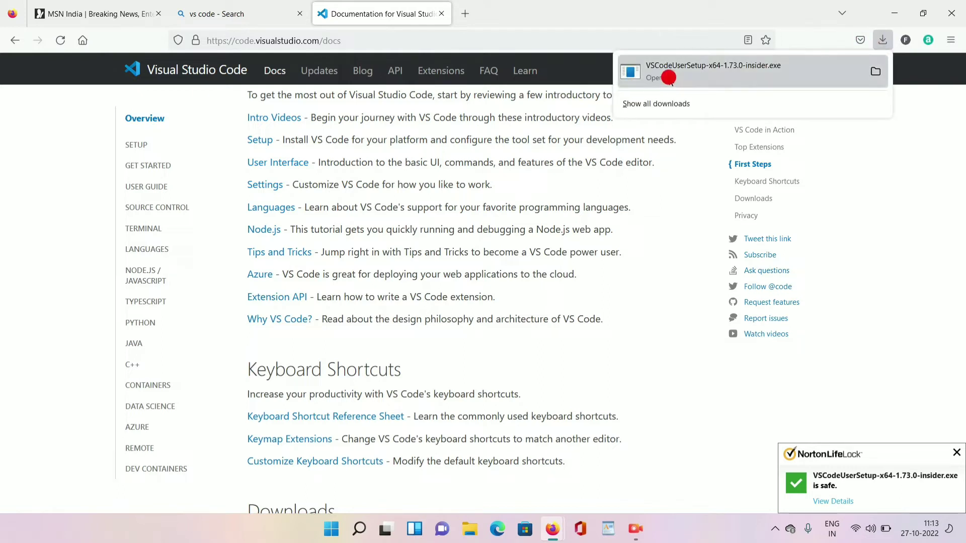
pyautogui.click(666, 79)
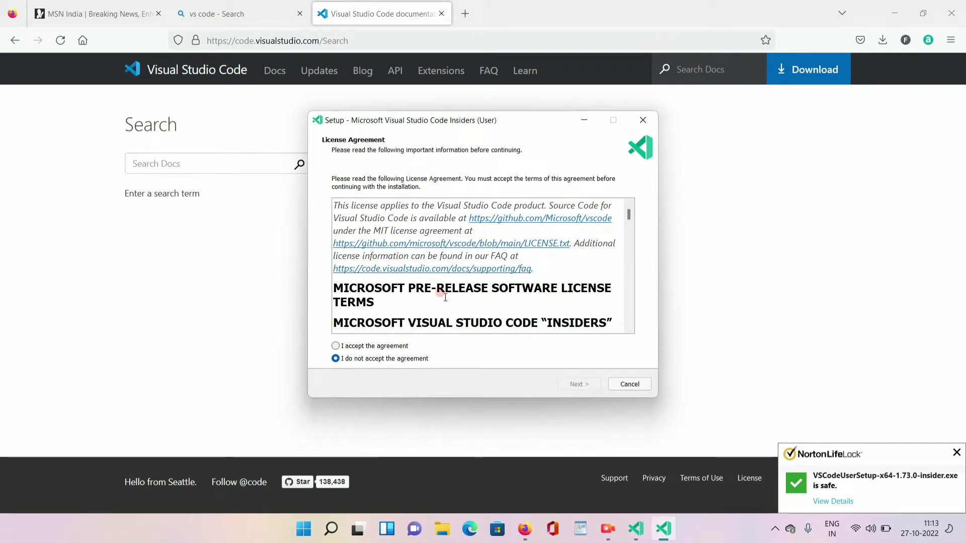
# Accept the license agreement and keep the default destination location and Start Menu folder.
pyautogui.click(336, 346)
pyautogui.click(589, 386)
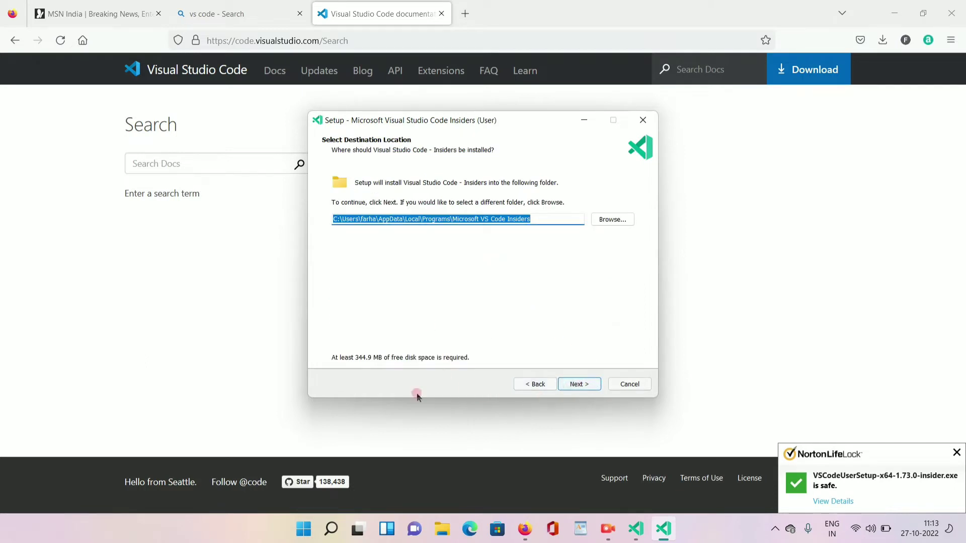
pyautogui.click(577, 385)
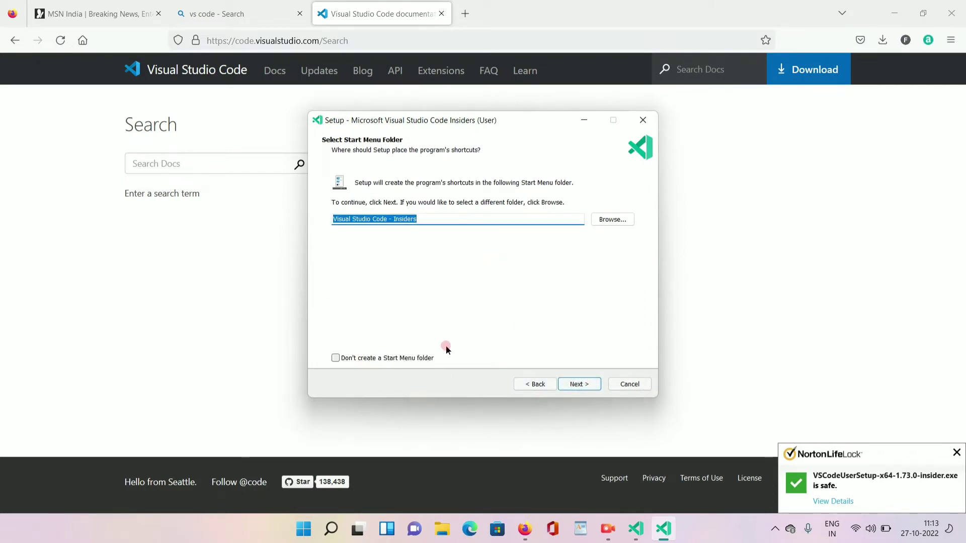
pyautogui.click(579, 384)
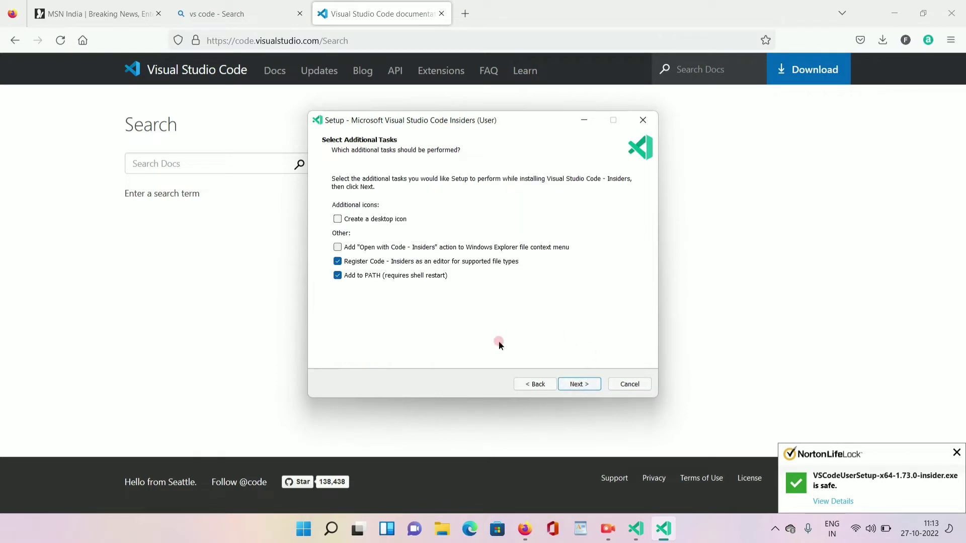
# Enable the desktop icon and the "Open with Code - Insiders" action for the file context menu, and start the installation.
pyautogui.click(337, 220)
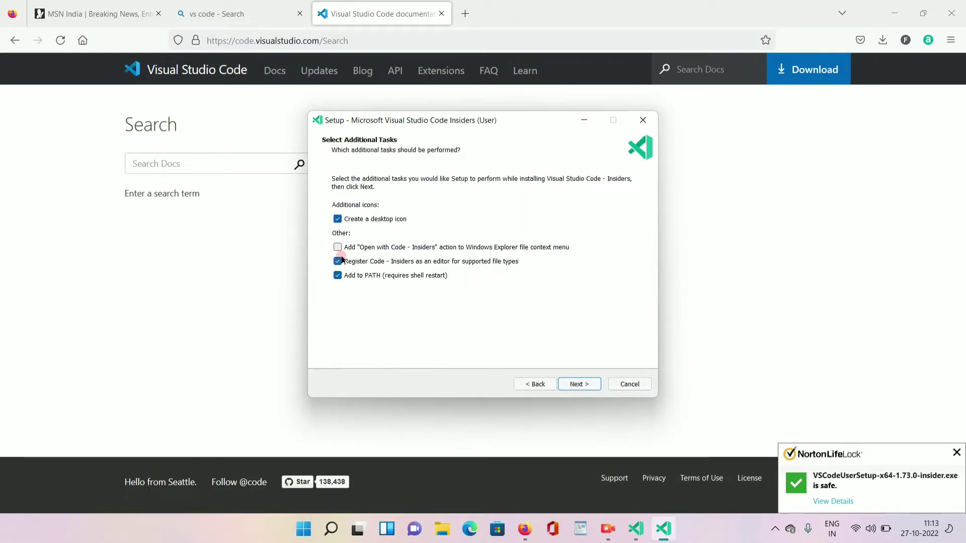
pyautogui.click(339, 249)
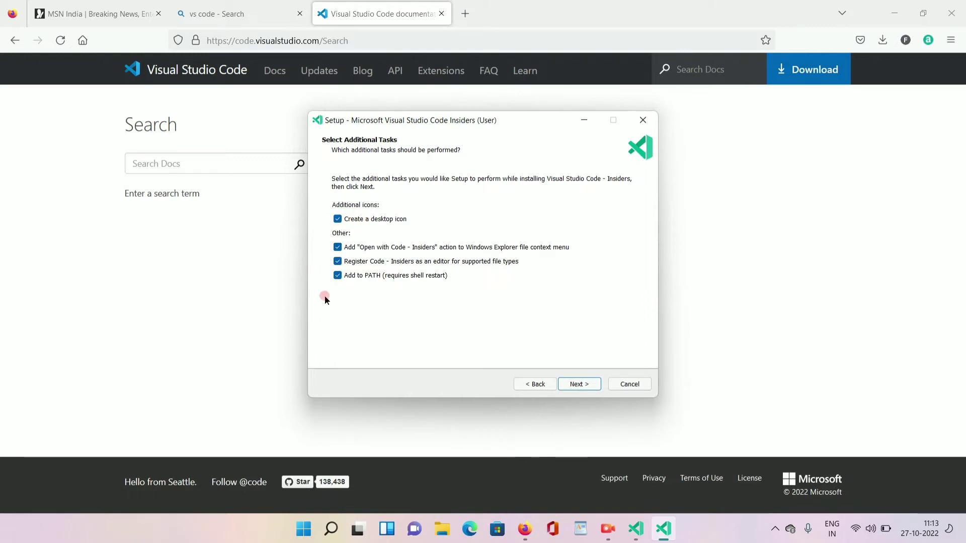
pyautogui.click(578, 384)
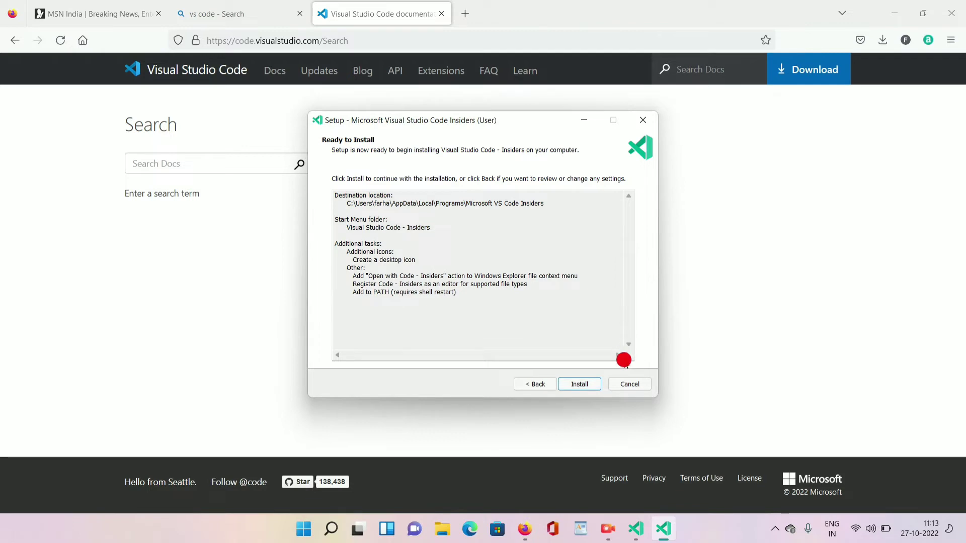
pyautogui.click(592, 385)
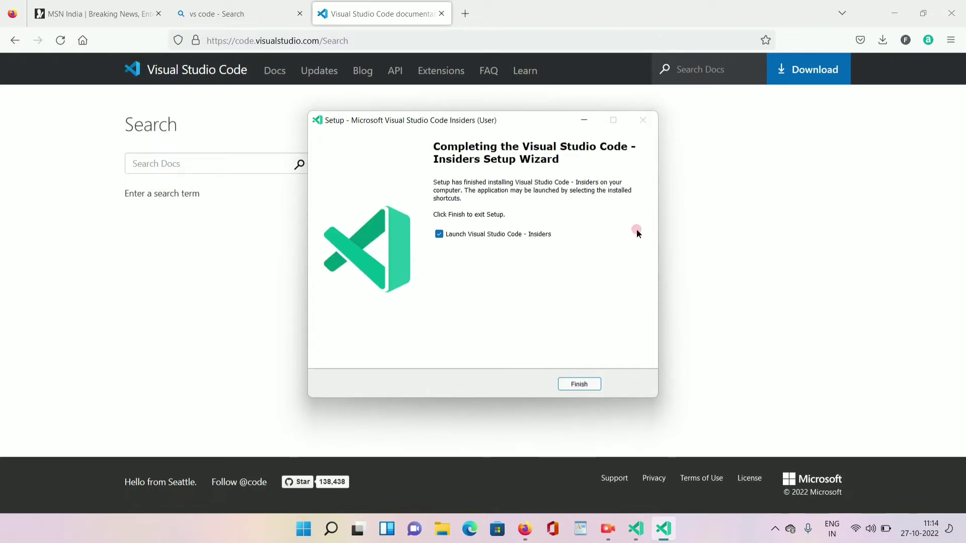
# Finish the setup wizard and launch Visual Studio Code - Insiders.
pyautogui.click(441, 234)
pyautogui.click(572, 387)
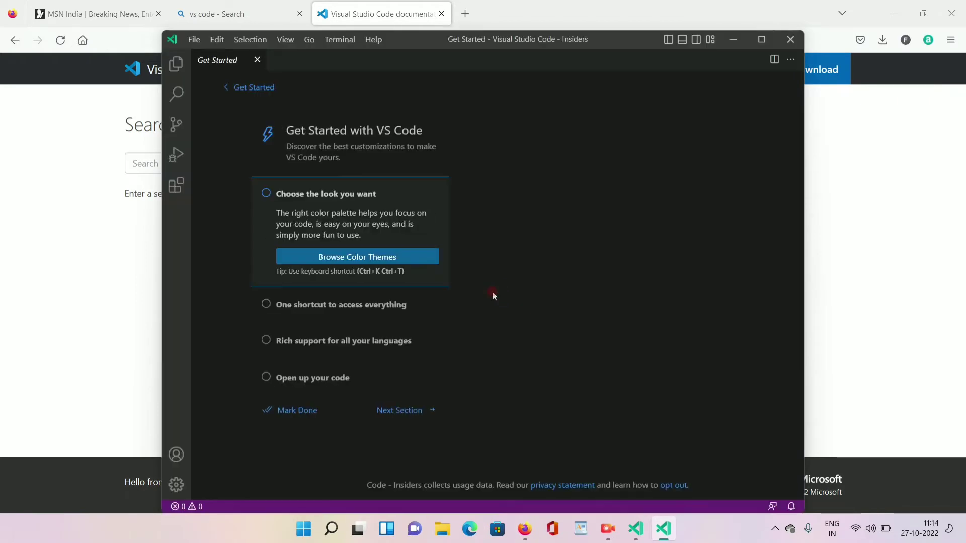
# Try out the offered color themes, apply the Dark theme, and mark the Get Started walkthrough as done.
pyautogui.click(696, 174)
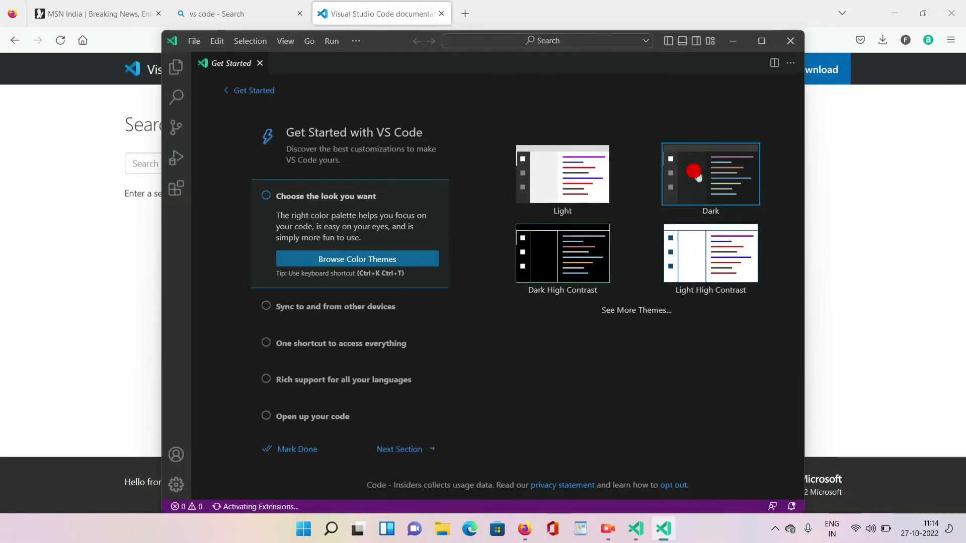
pyautogui.click(567, 168)
pyautogui.click(587, 241)
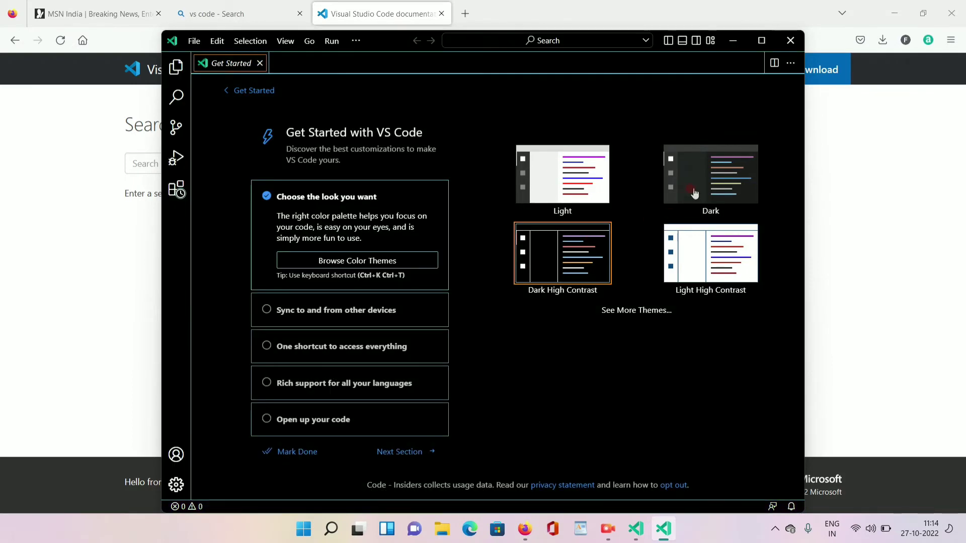
pyautogui.click(696, 193)
pyautogui.click(694, 249)
pyautogui.click(698, 191)
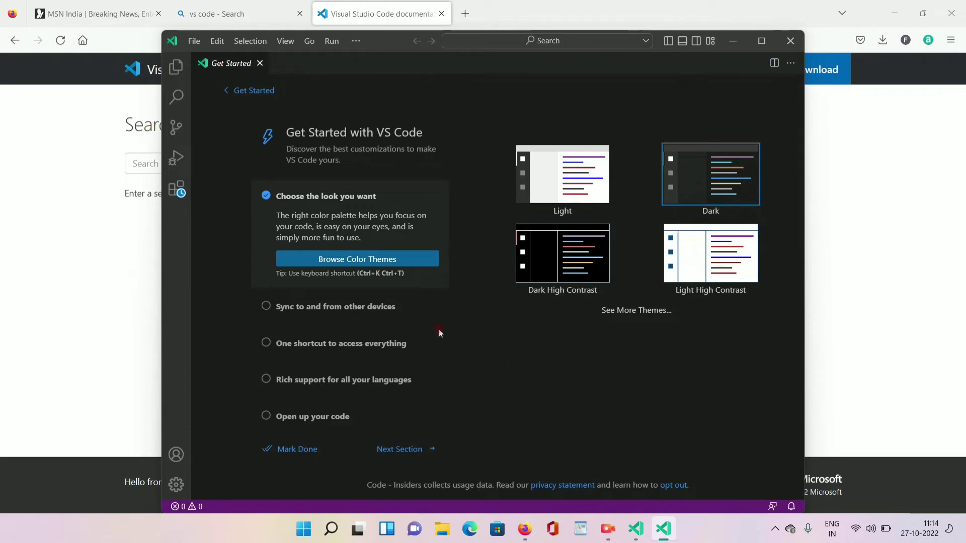
pyautogui.click(287, 455)
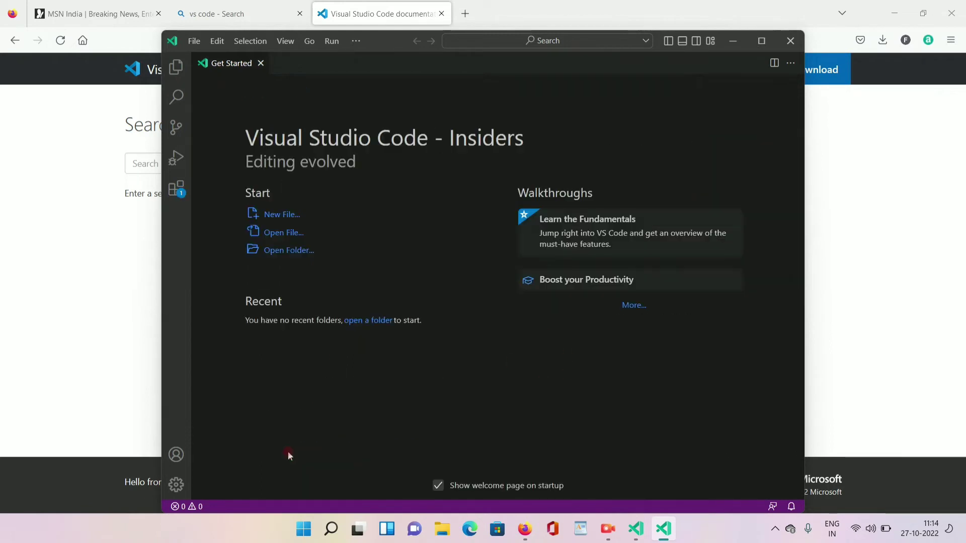
# Create a new folder in the user's home folder from the Open File dialog.
pyautogui.click(286, 214)
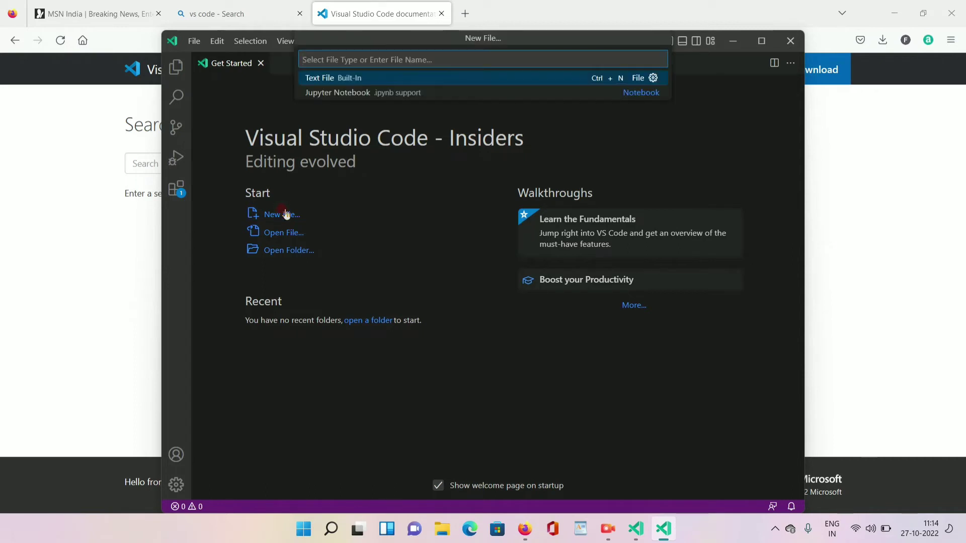
pyautogui.click(281, 233)
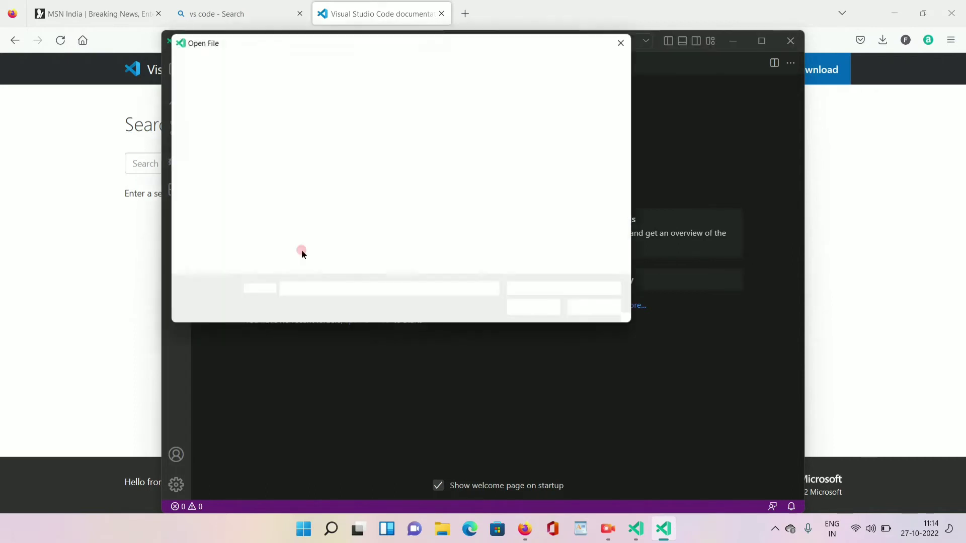
pyautogui.rightClick(500, 227)
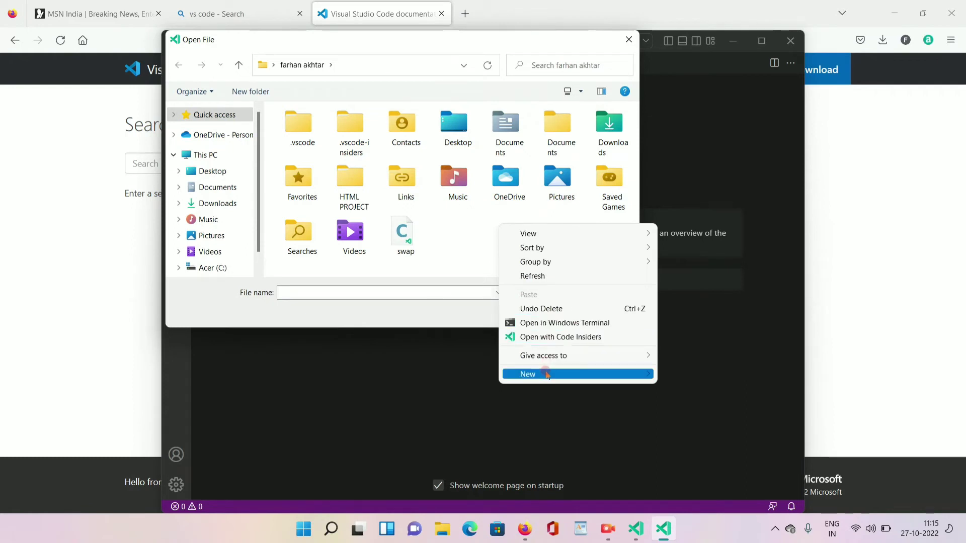
pyautogui.moveTo(546, 372)
pyautogui.click(673, 376)
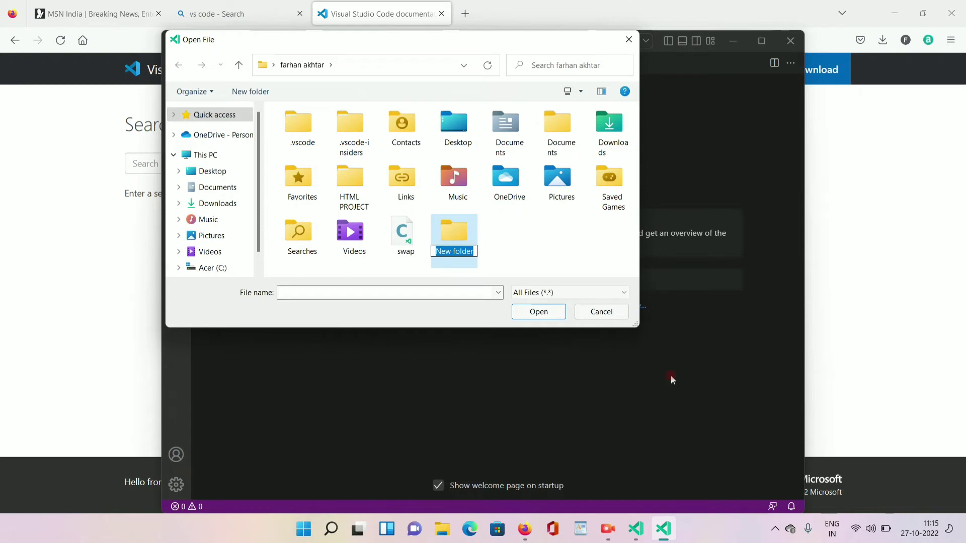
# Name the new folder FdotCODE and close the Open File dialog without opening a file.
pyautogui.press('capslock')
pyautogui.write('F')
pyautogui.press('capslock')
pyautogui.write('do')
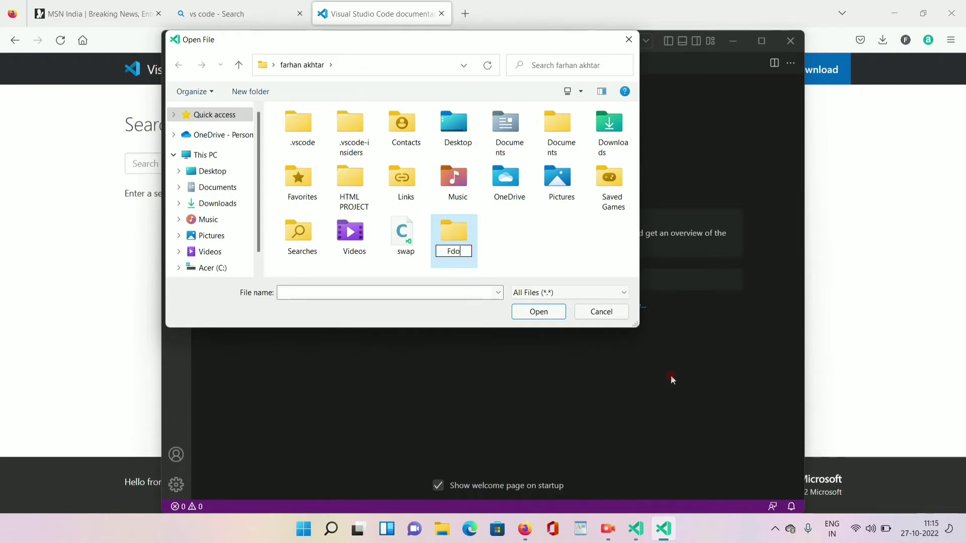
pyautogui.write('t')
pyautogui.press('capslock')
pyautogui.write('CODE')
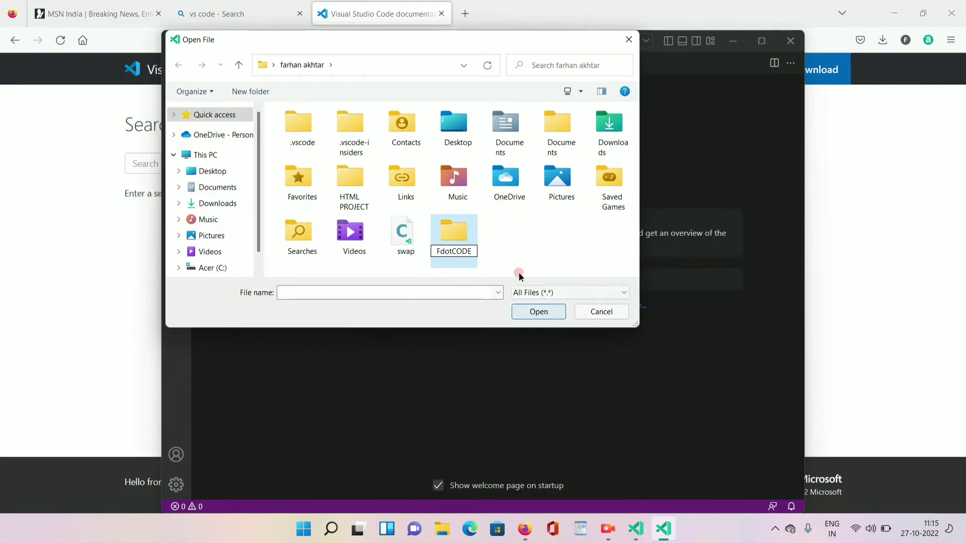
pyautogui.click(501, 250)
pyautogui.rightClick(452, 247)
pyautogui.click(486, 485)
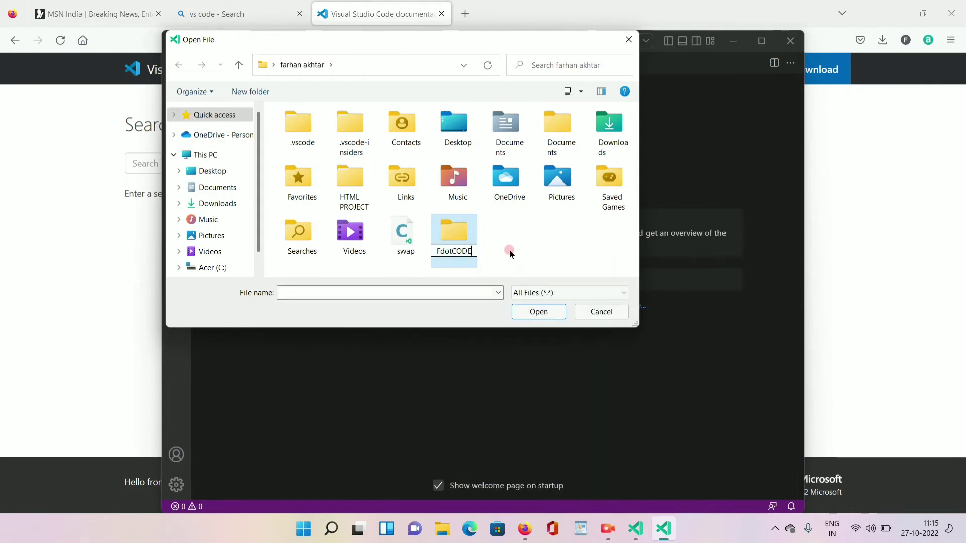
pyautogui.click(502, 247)
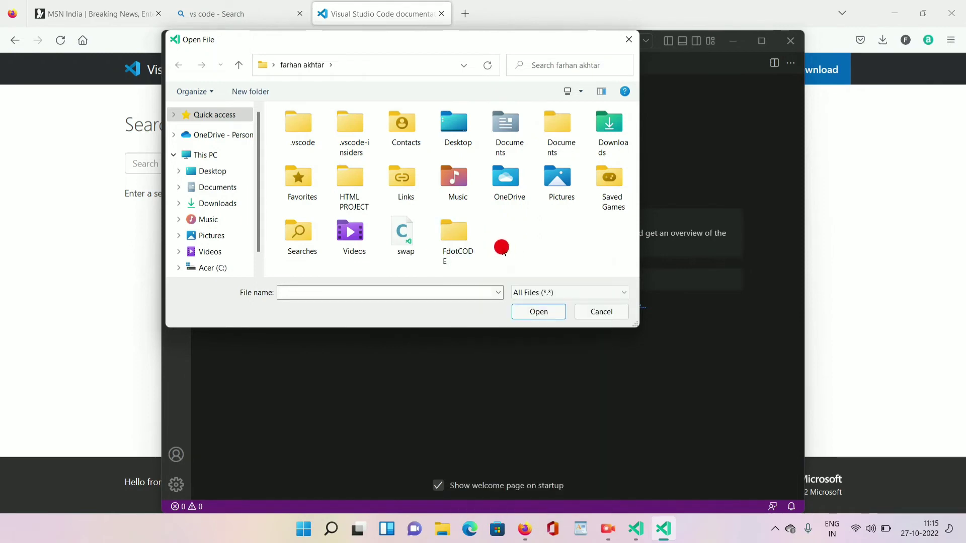
pyautogui.doubleClick(451, 239)
pyautogui.click(628, 39)
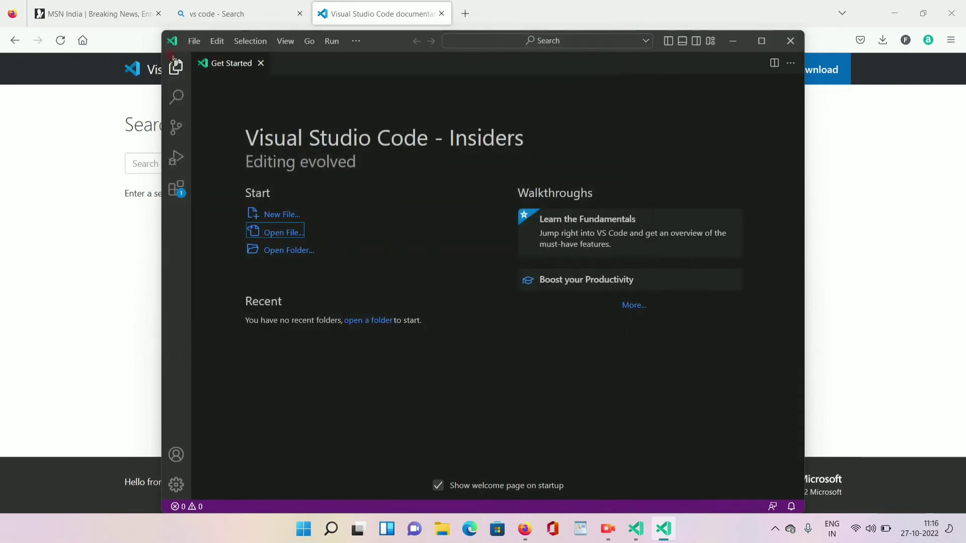
# Open the FdotCODE folder from the user's home folder as the working folder.
pyautogui.click(268, 250)
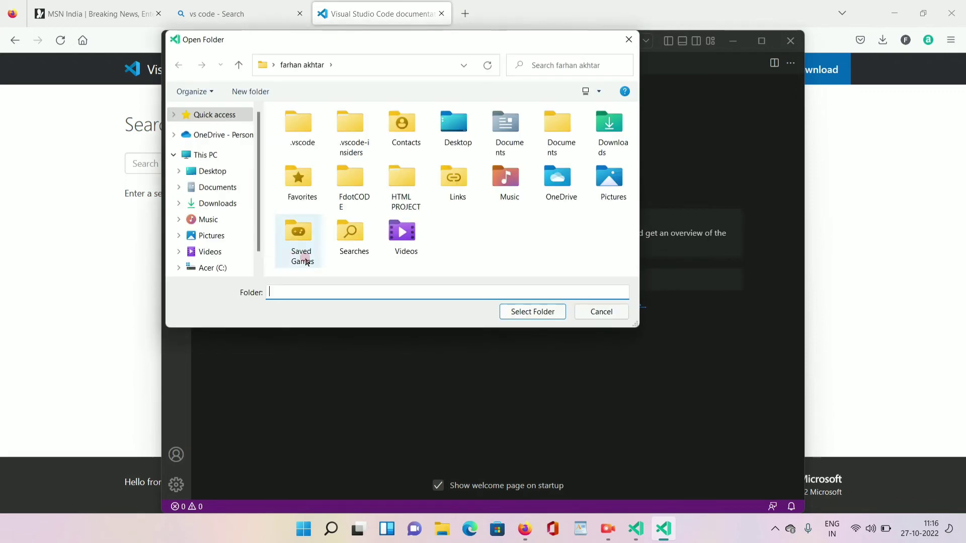
pyautogui.click(344, 193)
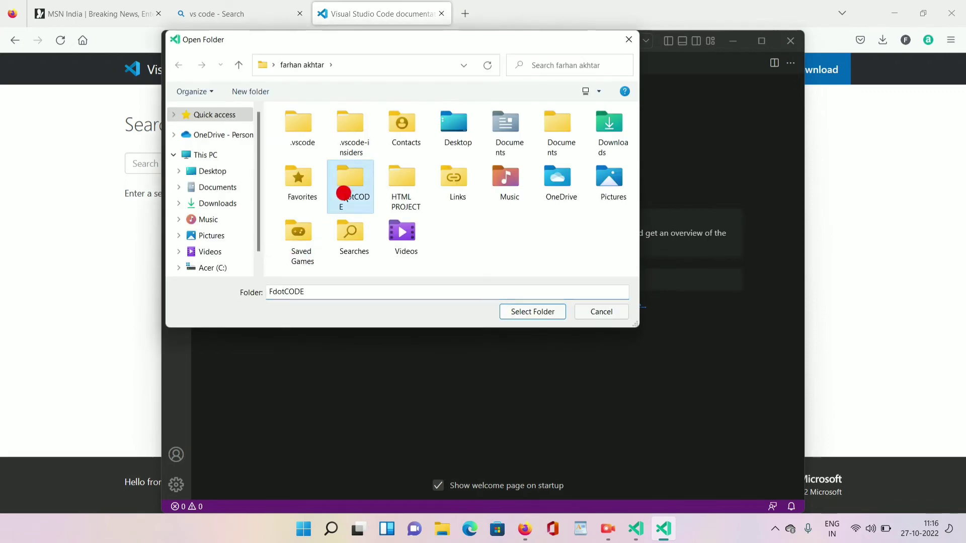
pyautogui.click(514, 312)
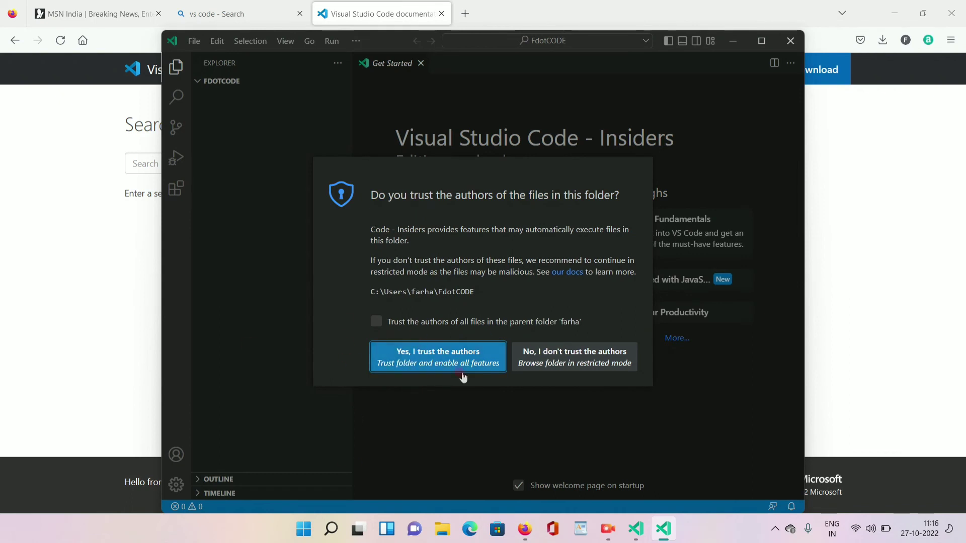
# Trust the authors of the folder and of all files in its parent folder, and maximize the editor window.
pyautogui.click(376, 322)
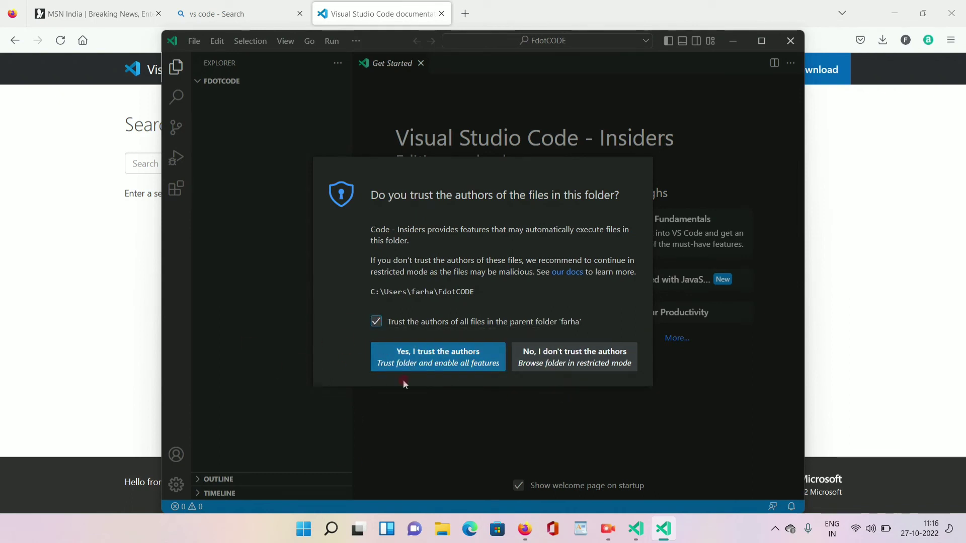
pyautogui.click(414, 362)
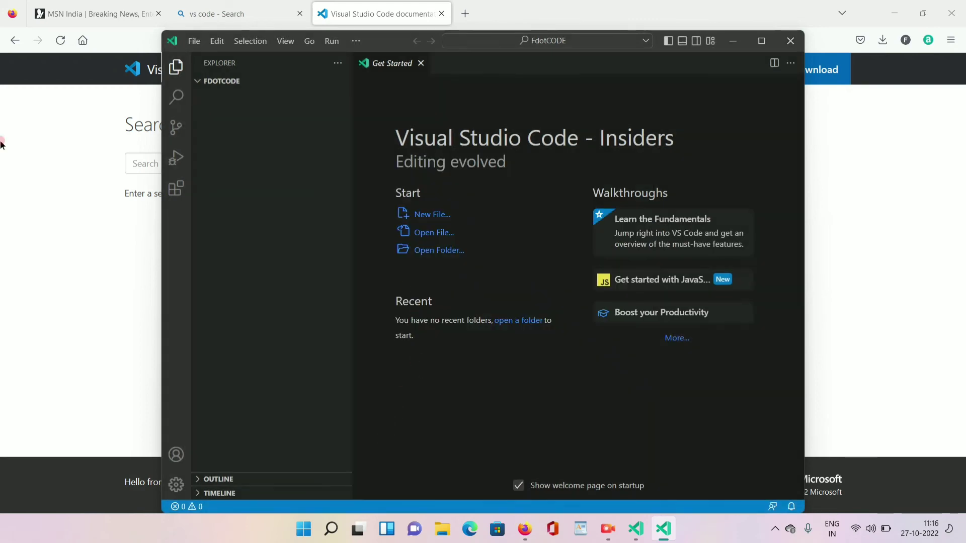
pyautogui.click(757, 43)
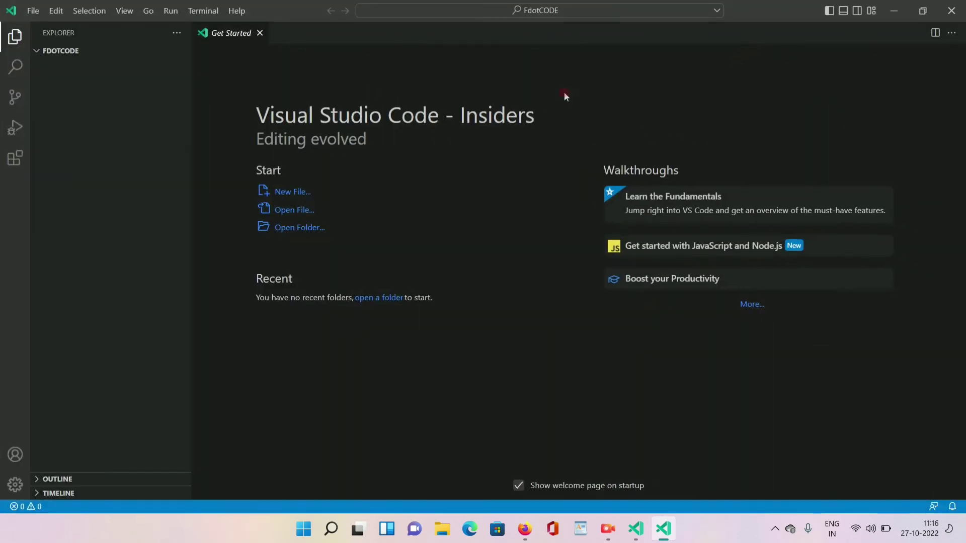
# Create a new file named index.html in the FdotCODE folder.
pyautogui.click(80, 52)
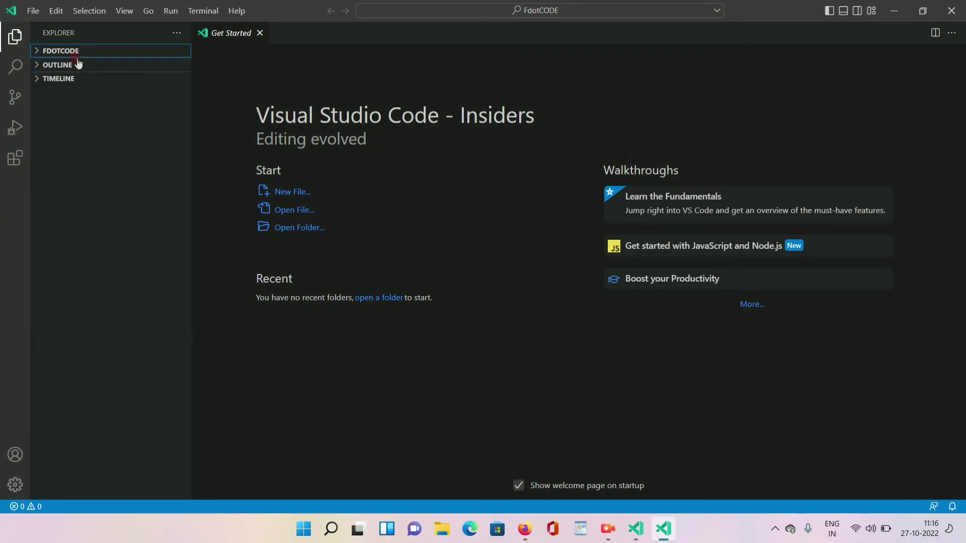
pyautogui.click(78, 53)
pyautogui.click(135, 51)
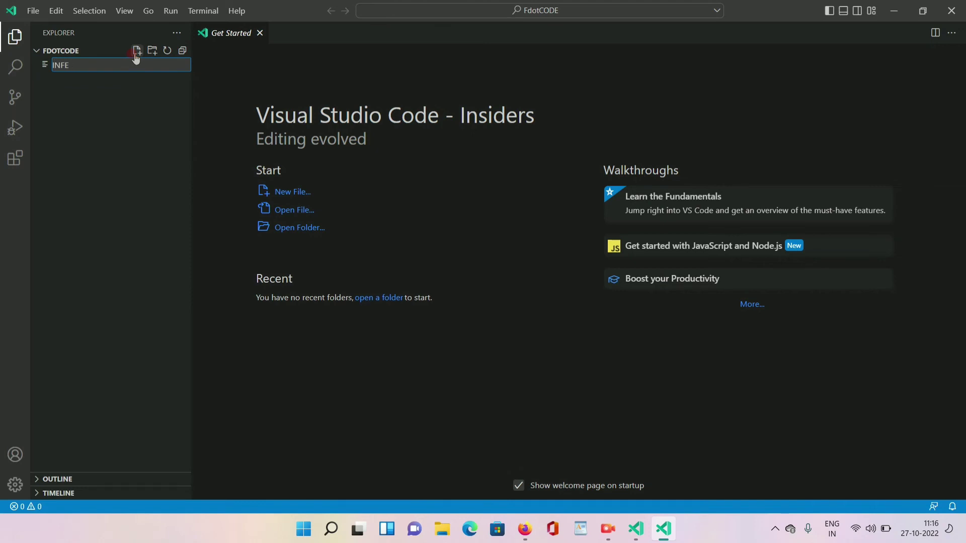
pyautogui.press('BackSpace')
pyautogui.press('BackSpace')
pyautogui.press('BackSpace')
pyautogui.press('BackSpace')
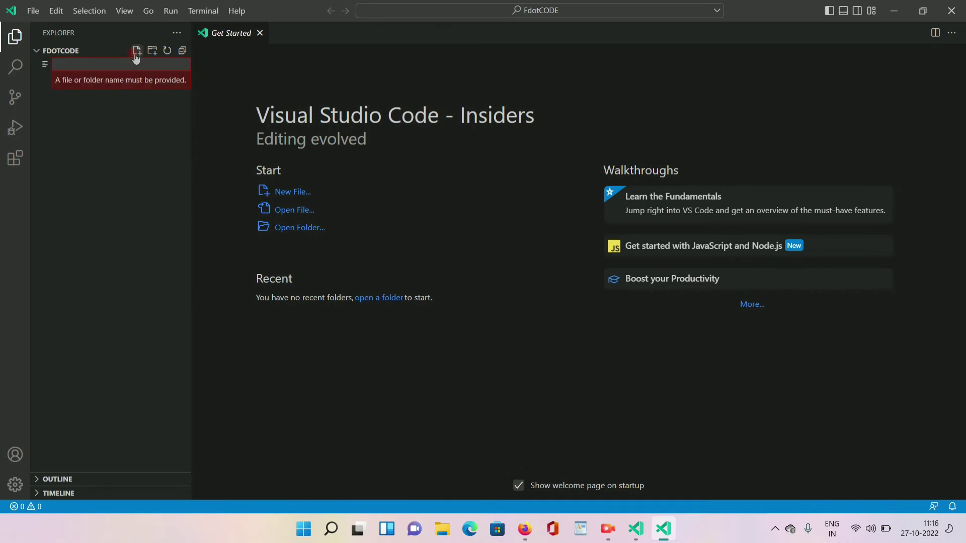
pyautogui.press('capslock')
pyautogui.write('i')
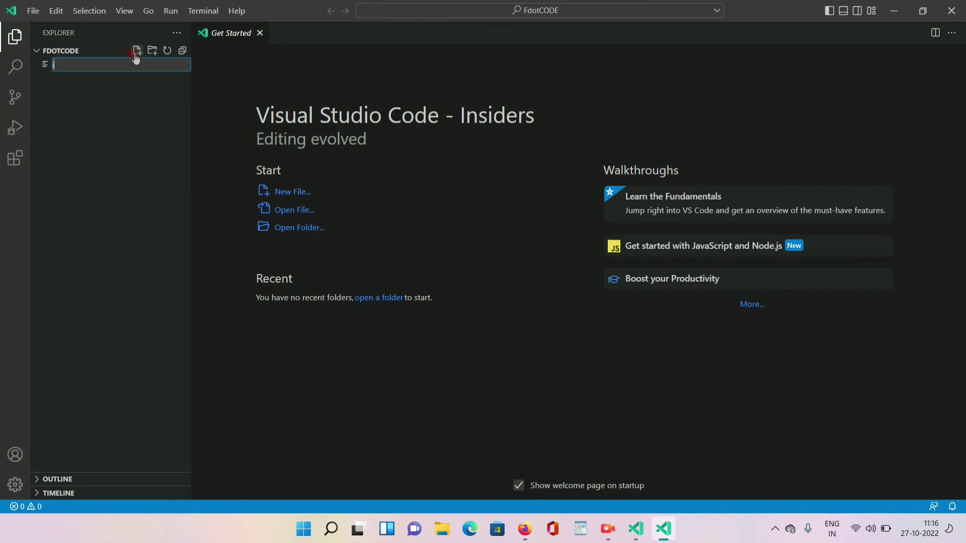
pyautogui.write('ndex.html')
pyautogui.press('Return')
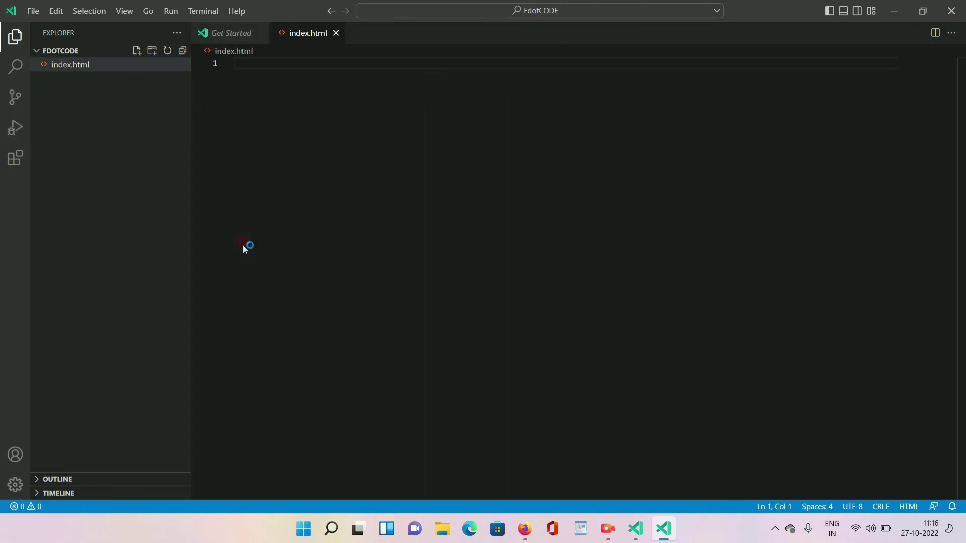
# Insert the HTML boilerplate into index.html with the "!" Emmet abbreviation.
pyautogui.click(244, 64)
pyautogui.write('!')
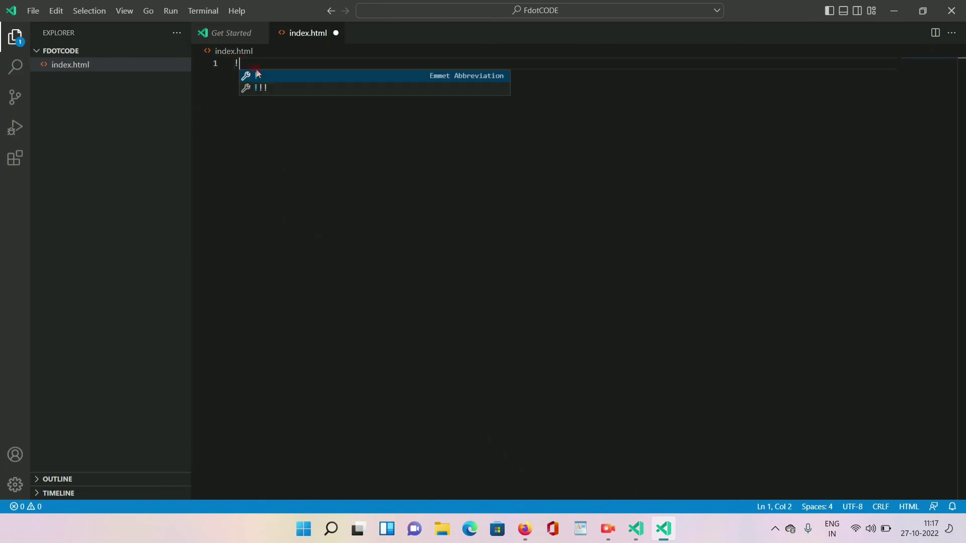
pyautogui.click(257, 73)
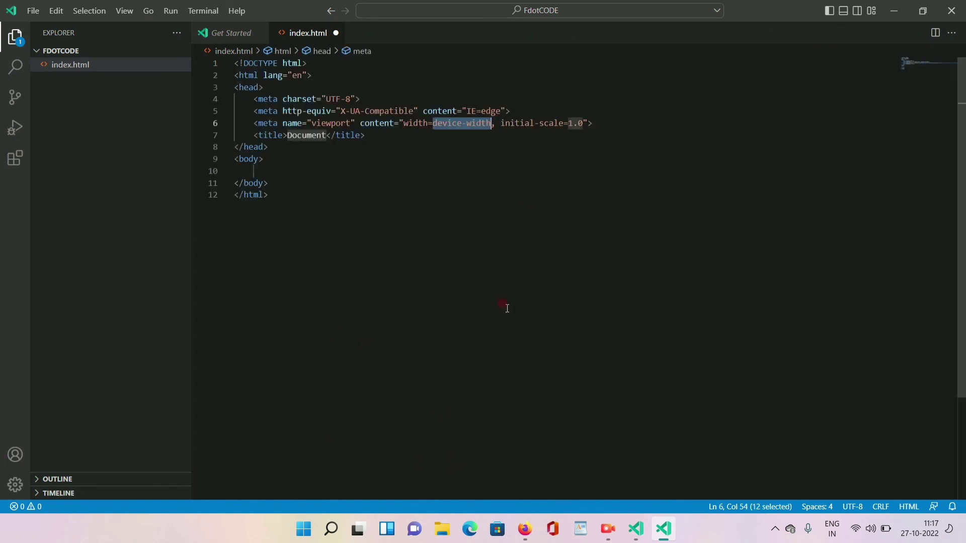
pyautogui.moveTo(288, 247); pyautogui.dragTo(236, 64)
pyautogui.click(294, 235)
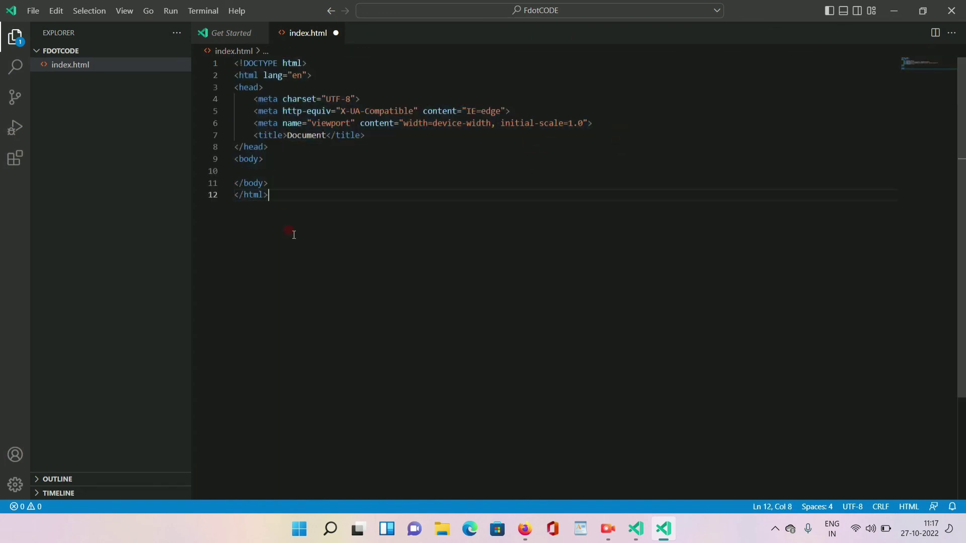
# Write the text "you all are" on the empty line inside the body element and select it.
pyautogui.click(276, 169)
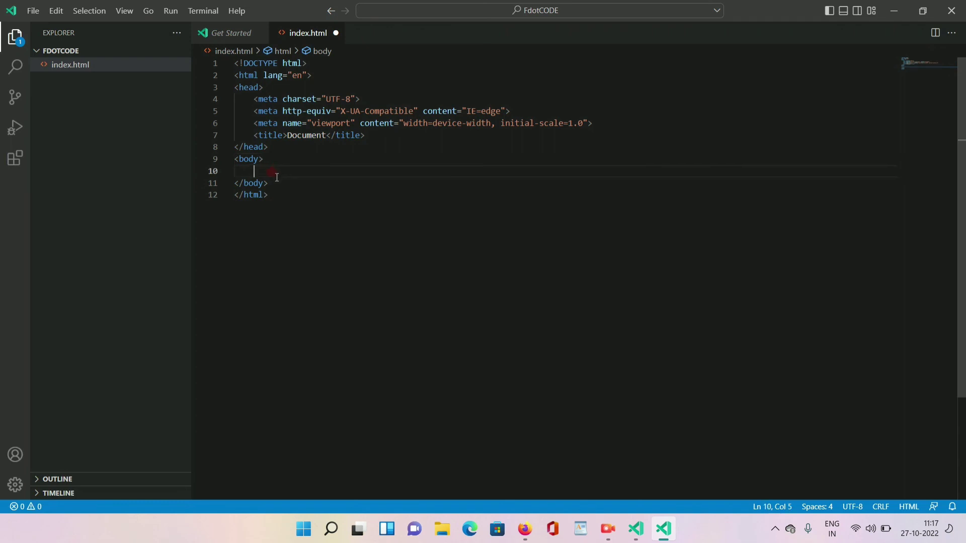
pyautogui.write('you all are')
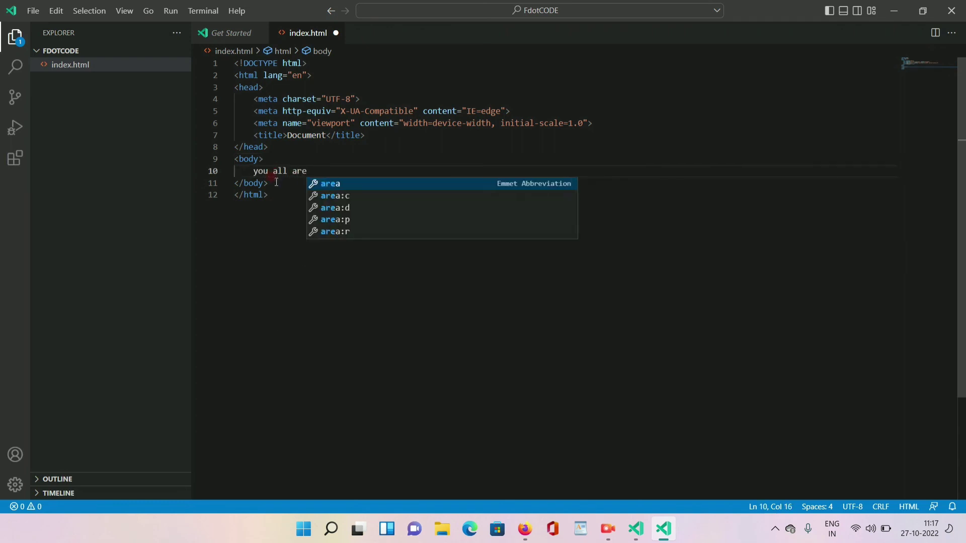
pyautogui.moveTo(307, 171); pyautogui.dragTo(250, 167)
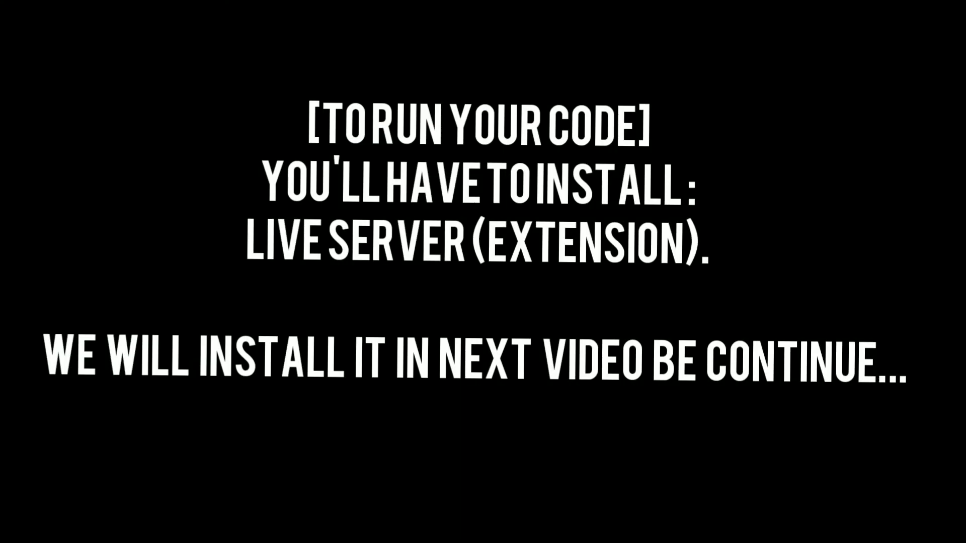